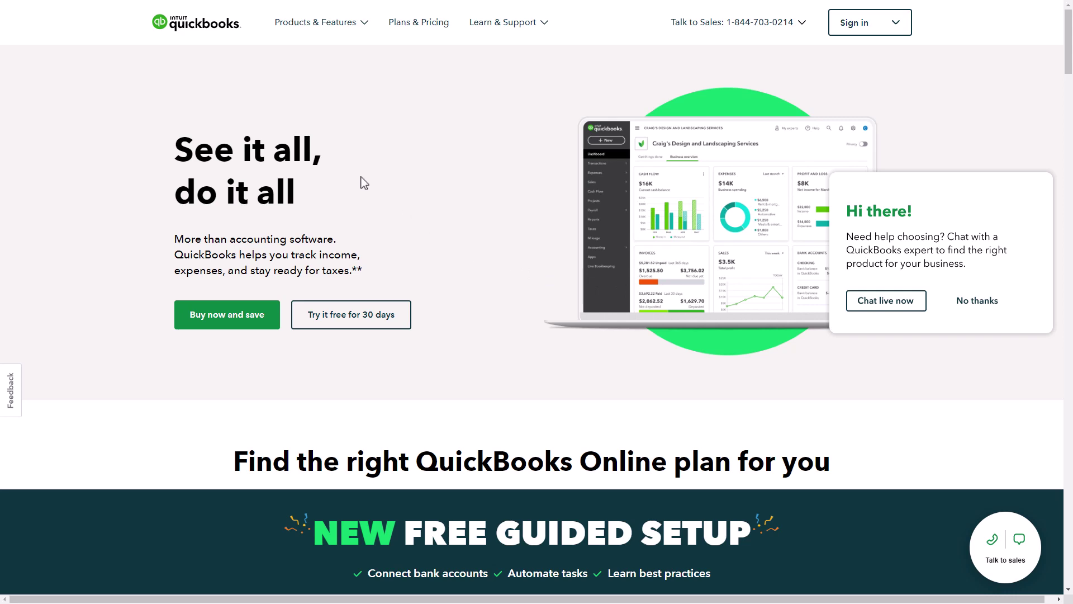
# - Open the Plans & Pricing page from the QuickBooks website's top navigation
pyautogui.scroll(-2, 364, 183)
pyautogui.scroll(2, 364, 183)
pyautogui.click(417, 32)
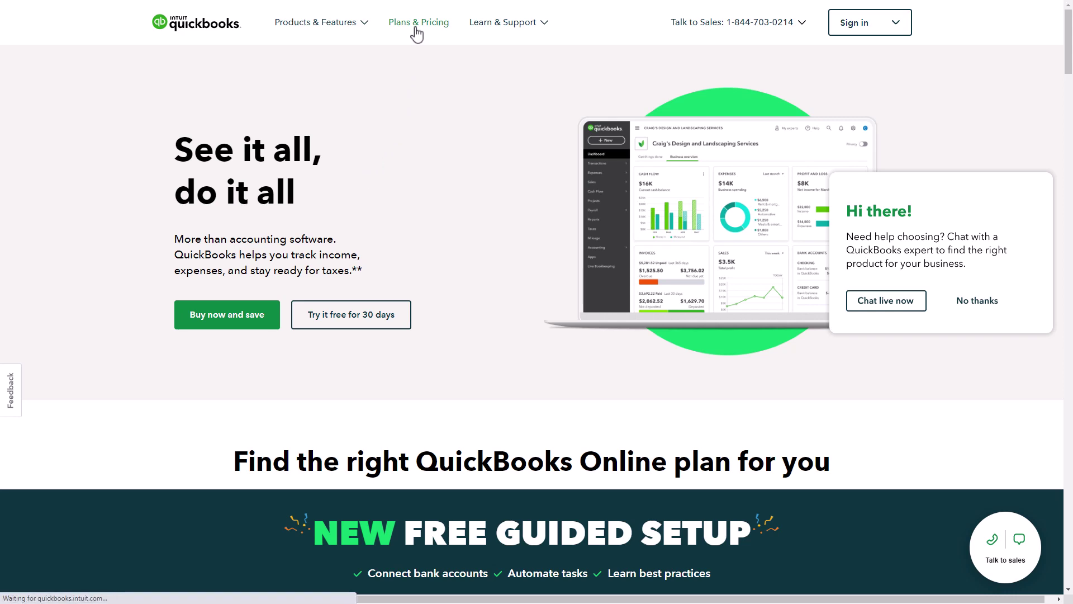
# - Review the Simple Start plan, then open Training under Learn & Support
pyautogui.scroll(-1, 150, 286)
pyautogui.scroll(-1, 153, 287)
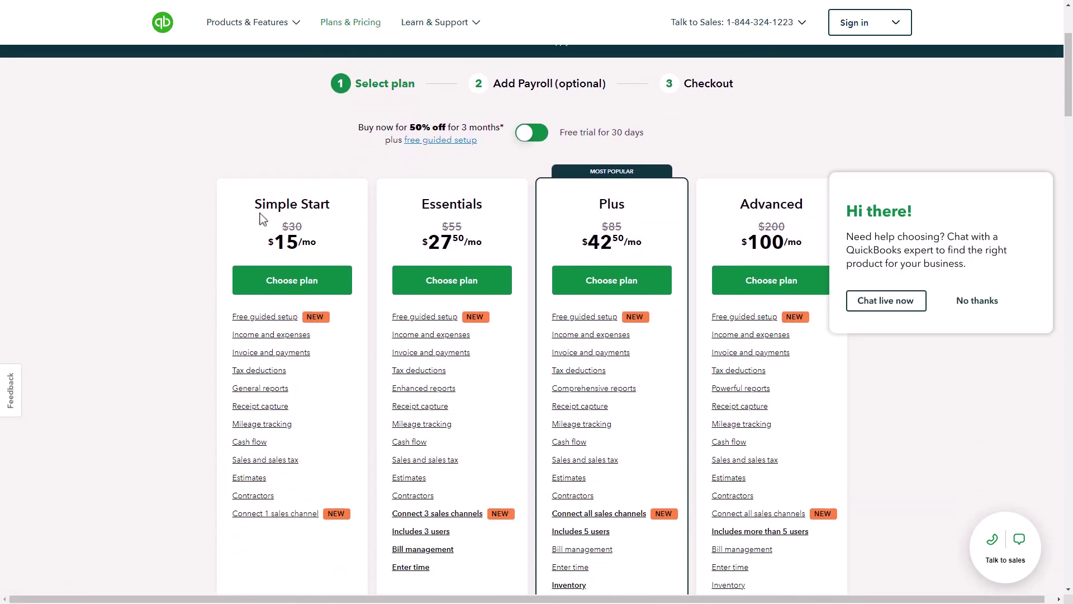
pyautogui.moveTo(255, 204); pyautogui.dragTo(333, 204)
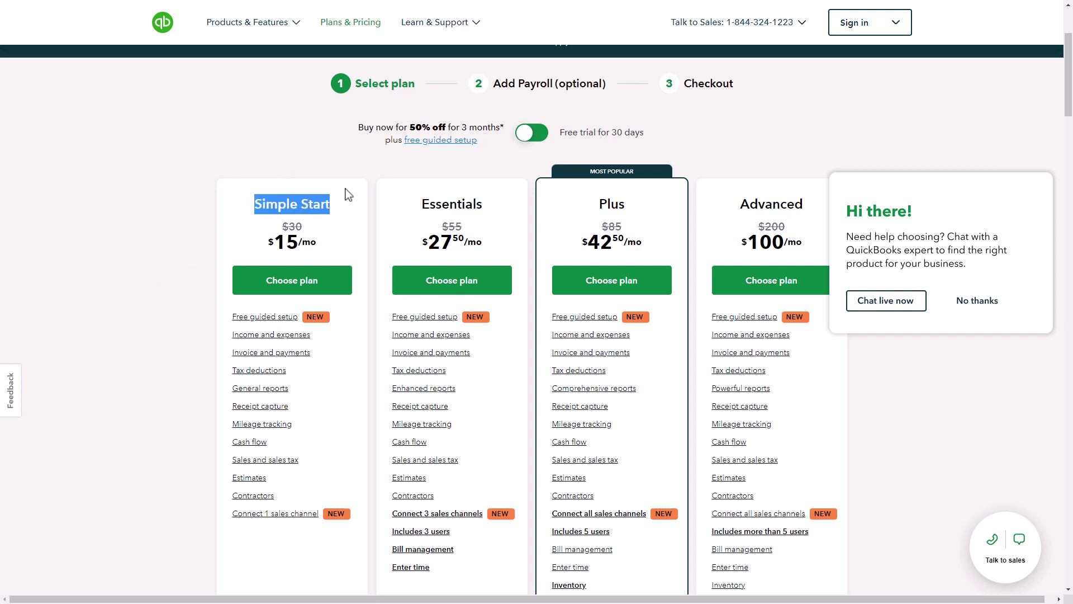
pyautogui.click(348, 194)
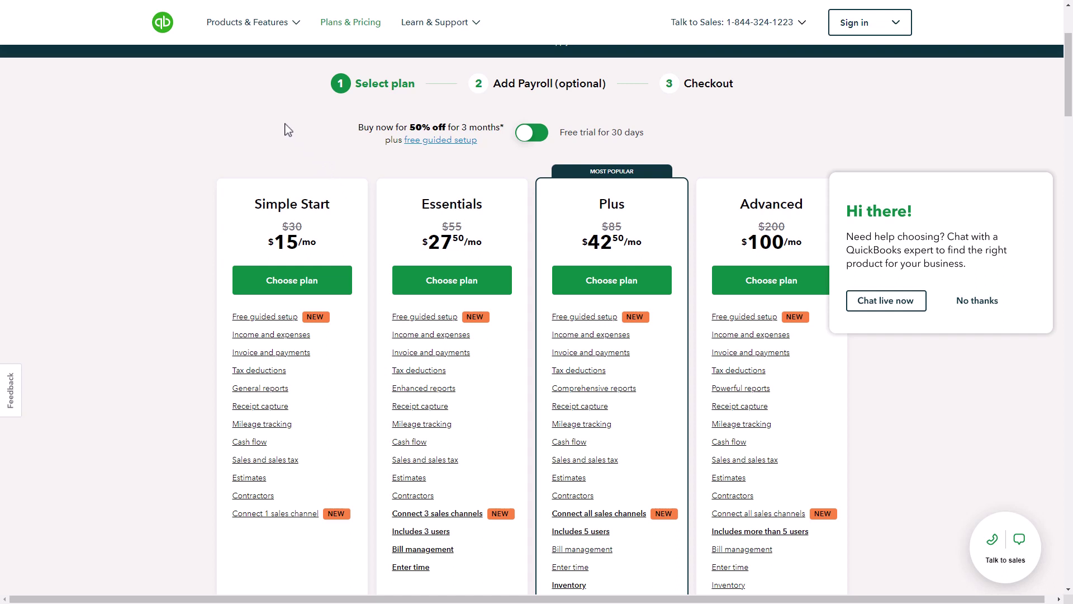
pyautogui.moveTo(463, 23)
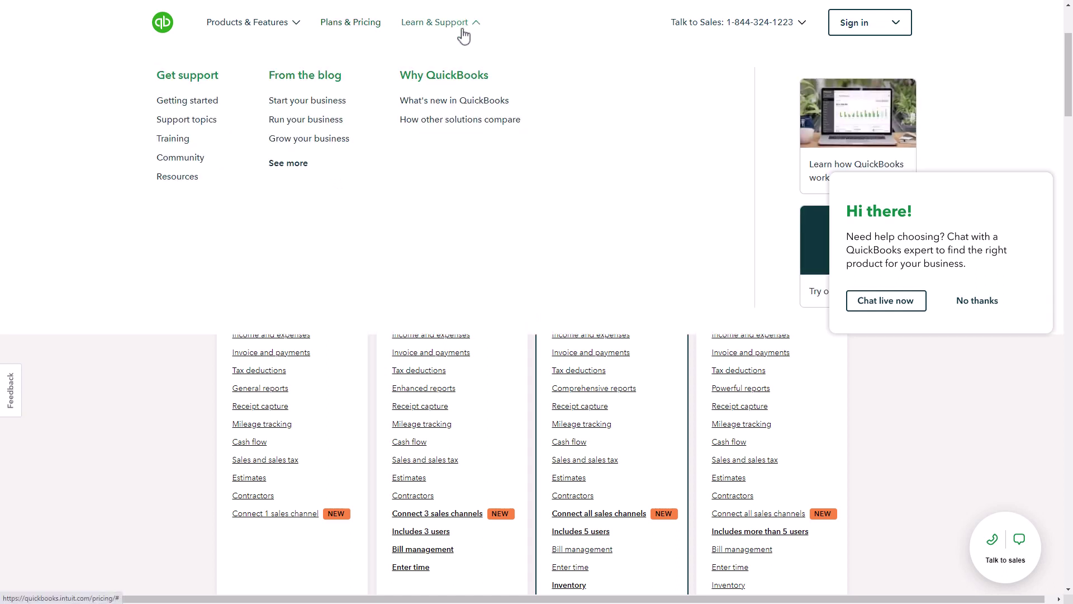
pyautogui.click(186, 143)
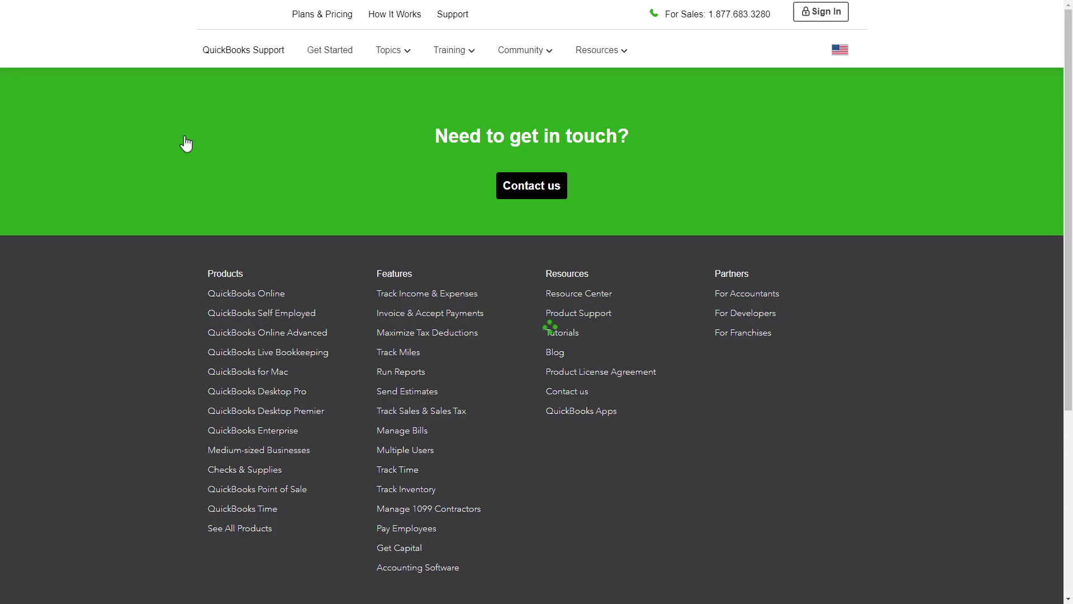
# - Connect the store to QuickBooks company Sandbox Company_US_4 from Preferences > Integrations
pyautogui.scroll(-5, 117, 277)
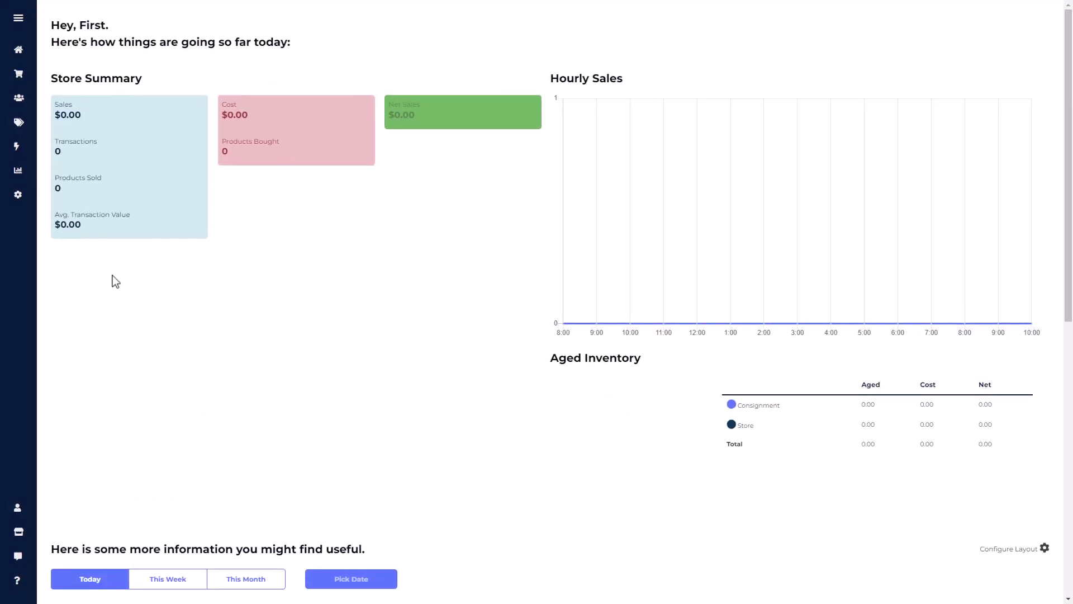
pyautogui.moveTo(27, 197)
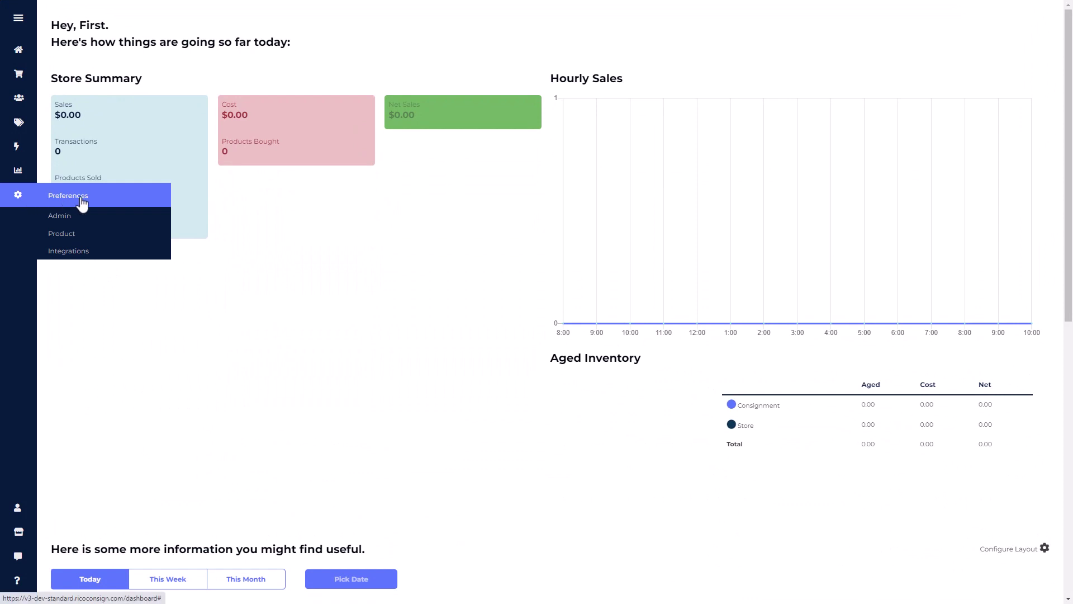
pyautogui.click(77, 252)
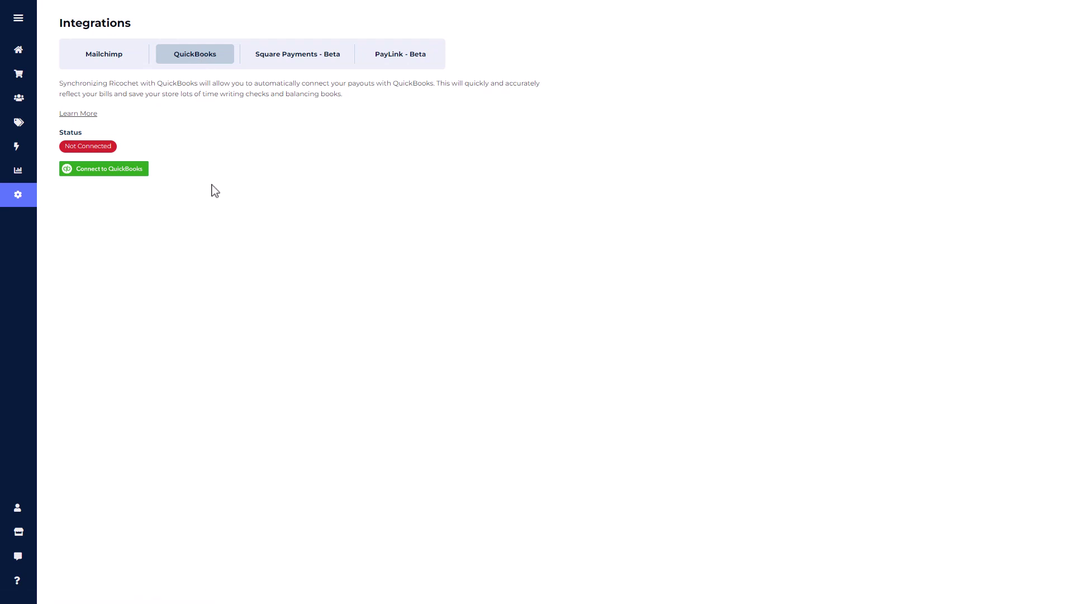
pyautogui.click(136, 176)
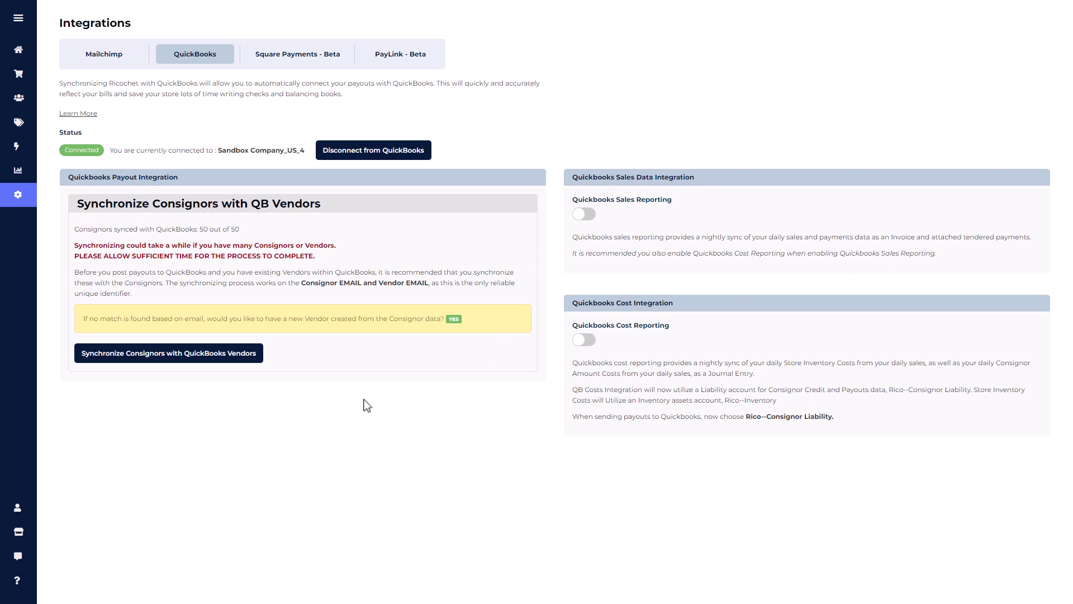
# - Synchronize the store's consignors with QuickBooks vendors
pyautogui.click(162, 354)
pyautogui.moveTo(19, 98)
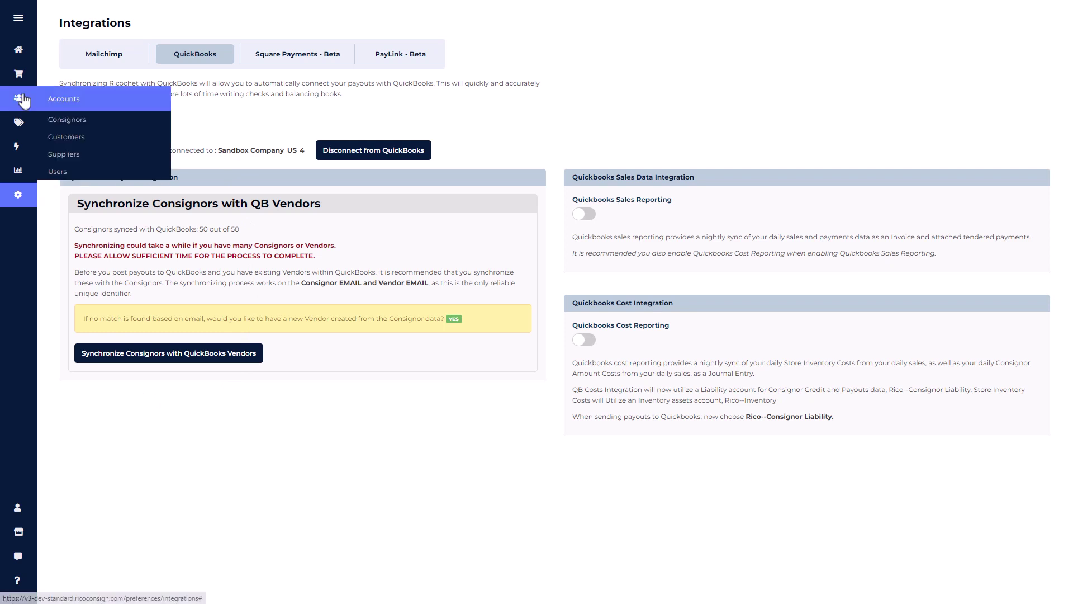
pyautogui.click(76, 124)
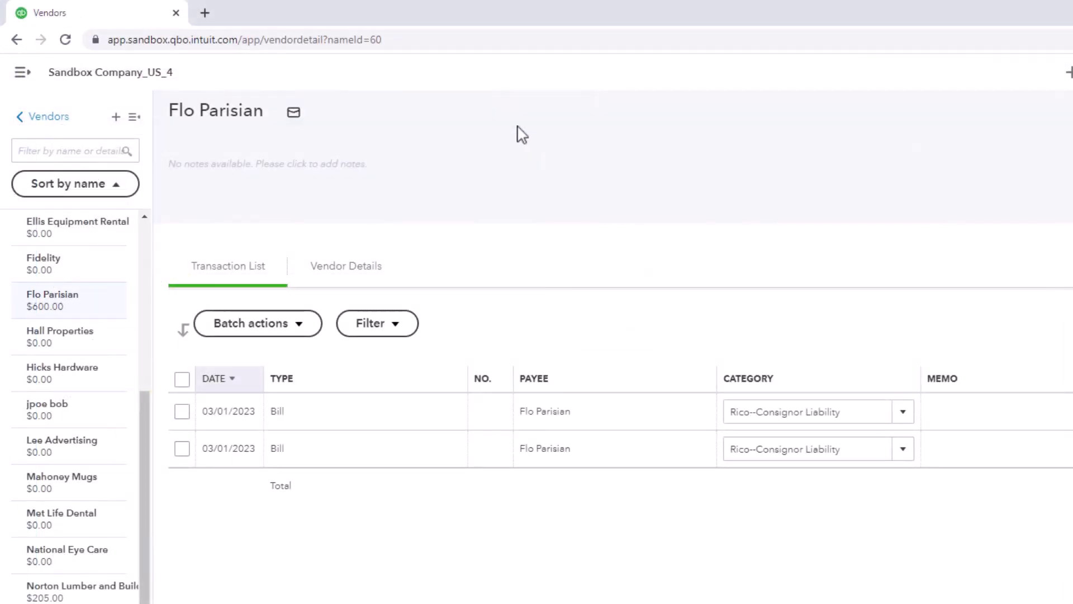
pyautogui.moveTo(400, 44); pyautogui.dragTo(369, 44)
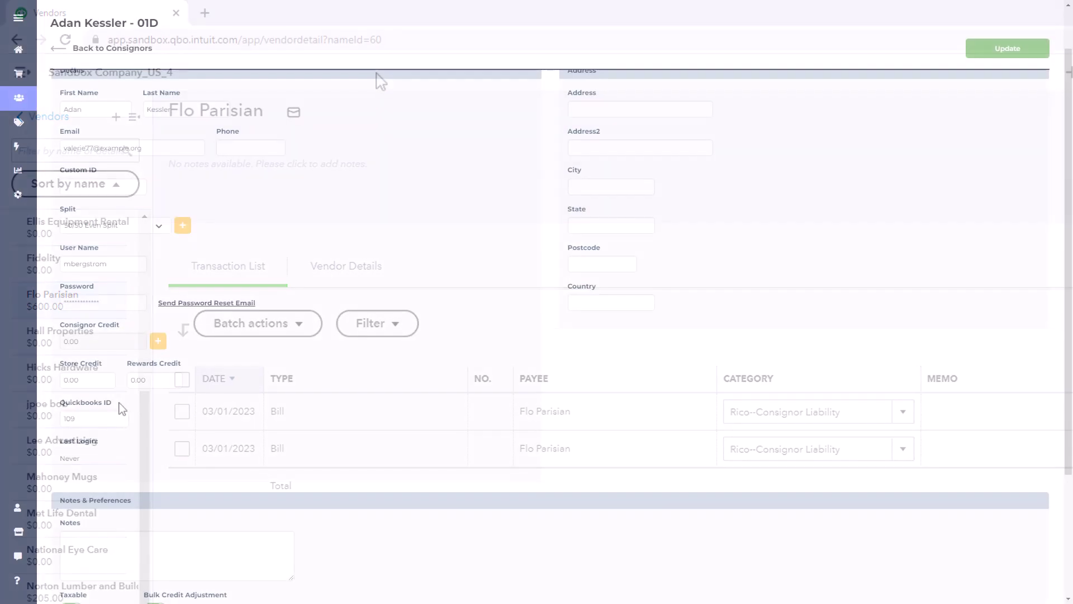
pyautogui.moveTo(113, 403); pyautogui.dragTo(60, 408)
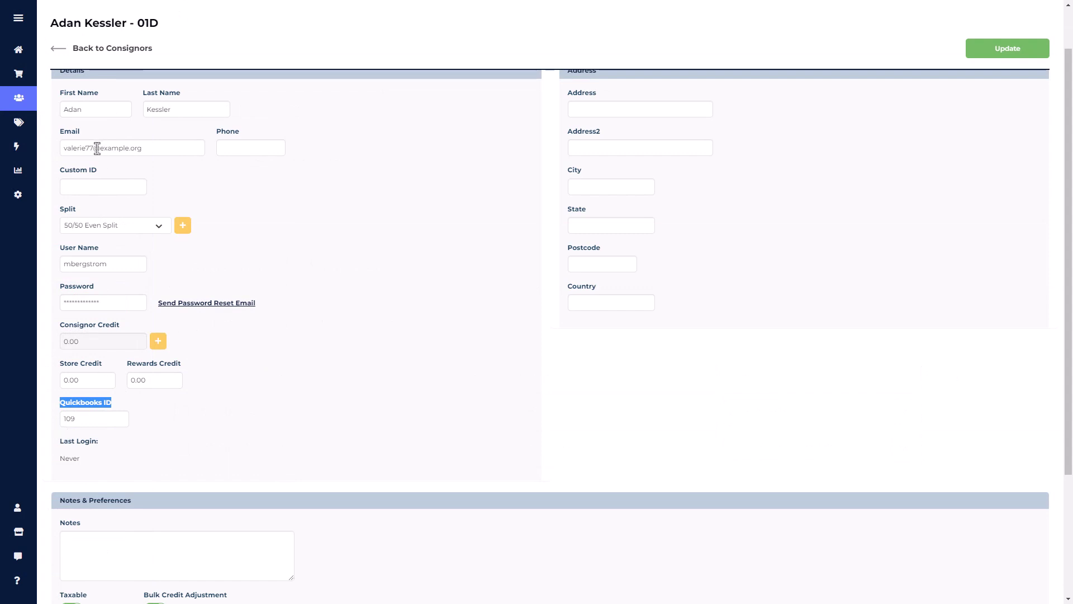
pyautogui.moveTo(28, 200)
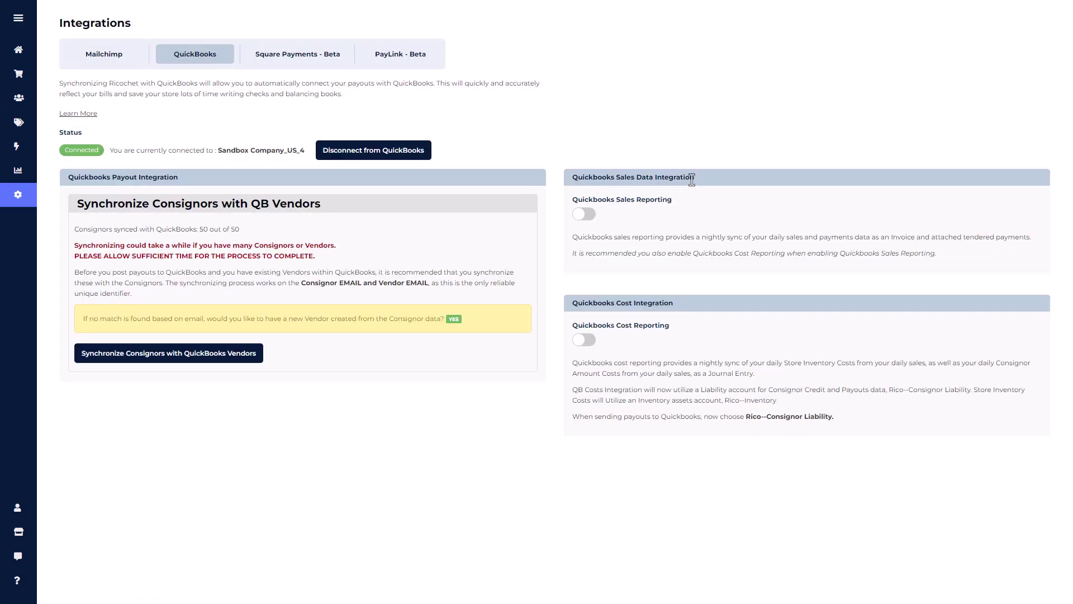
# - Switch on both the Quickbooks Sales Reporting and Quickbooks Cost Reporting toggles
pyautogui.moveTo(695, 178); pyautogui.dragTo(620, 208)
pyautogui.click(615, 230)
pyautogui.moveTo(916, 238); pyautogui.dragTo(890, 241)
pyautogui.moveTo(671, 327); pyautogui.dragTo(618, 330)
pyautogui.click(687, 373)
pyautogui.click(584, 216)
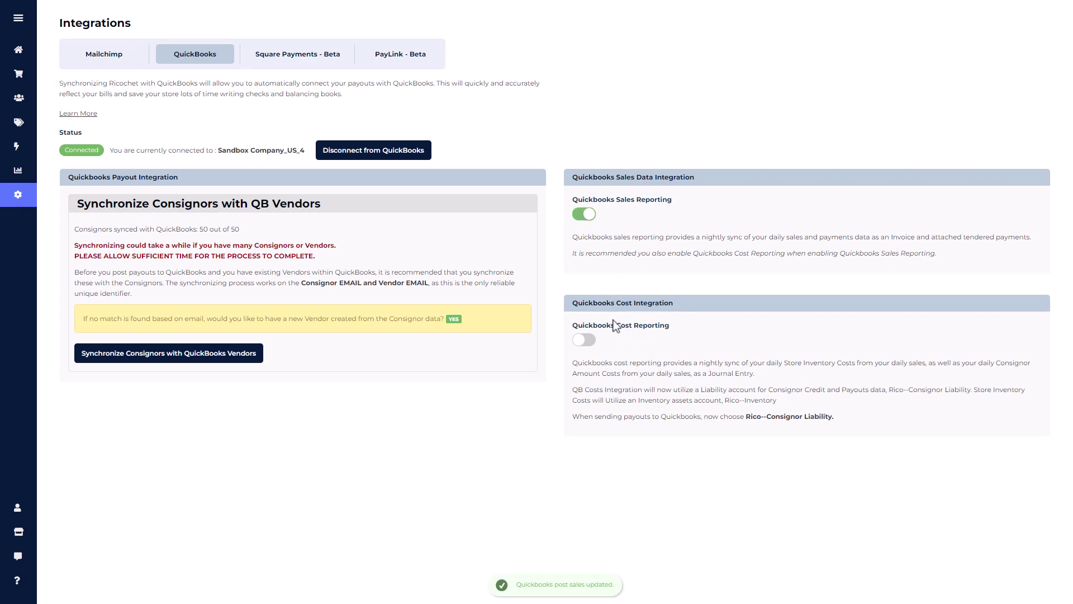
pyautogui.click(587, 340)
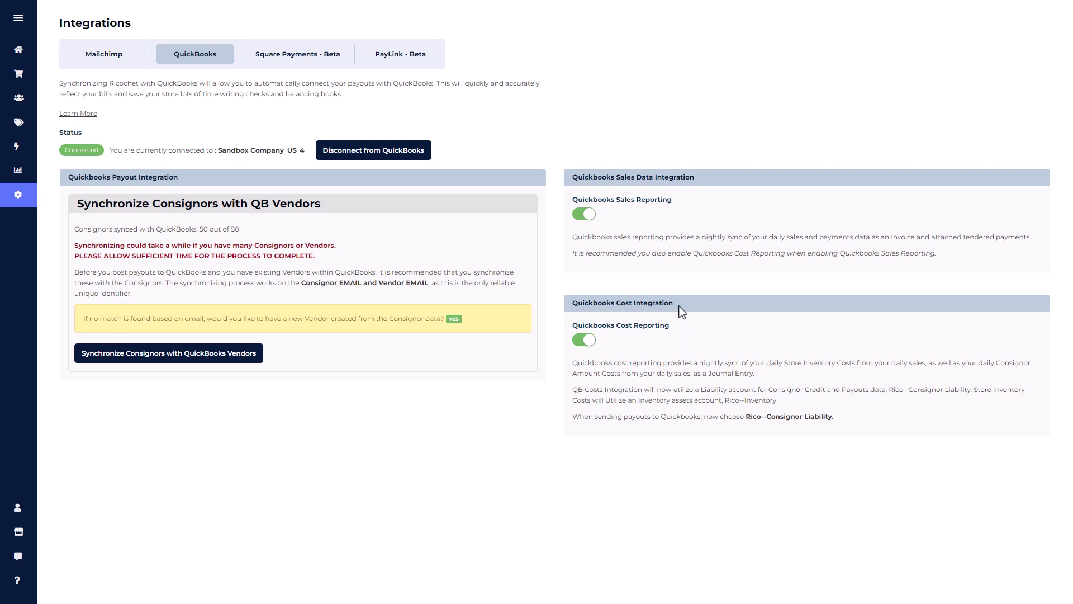
# - Open the Sales Summary Report from the Reports menu
pyautogui.moveTo(20, 172)
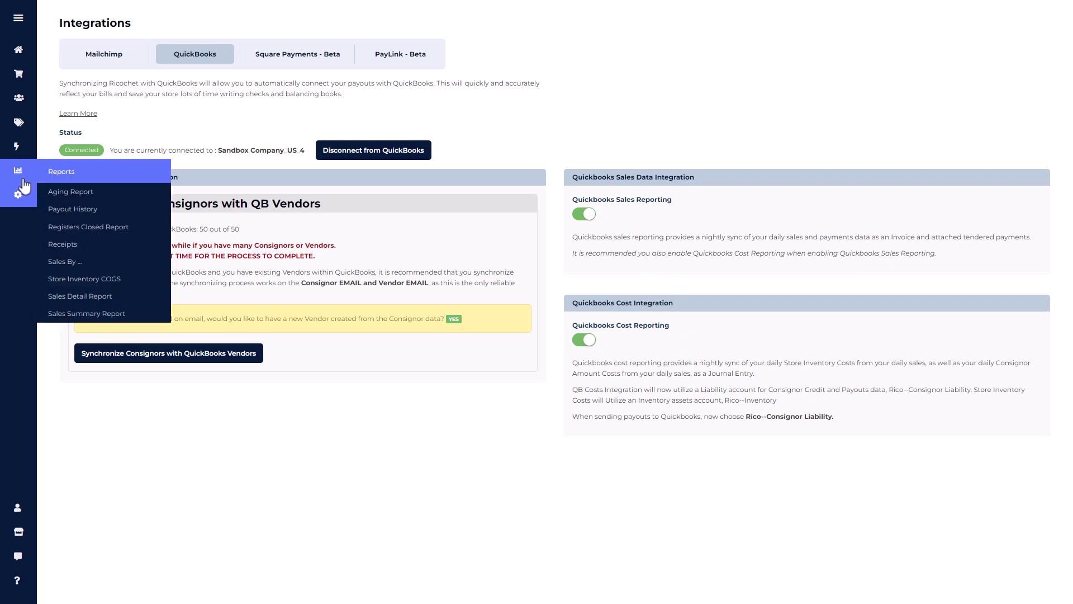
pyautogui.click(86, 314)
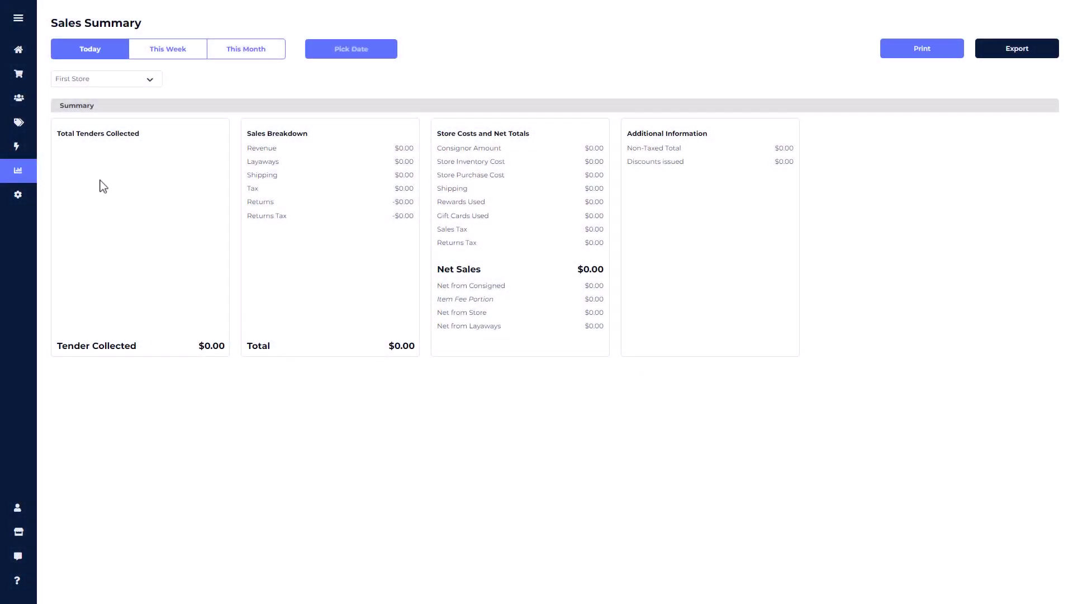
# - Open Actions > Payouts for the three consignors due 600.00 and expand Run Payout
pyautogui.moveTo(18, 152)
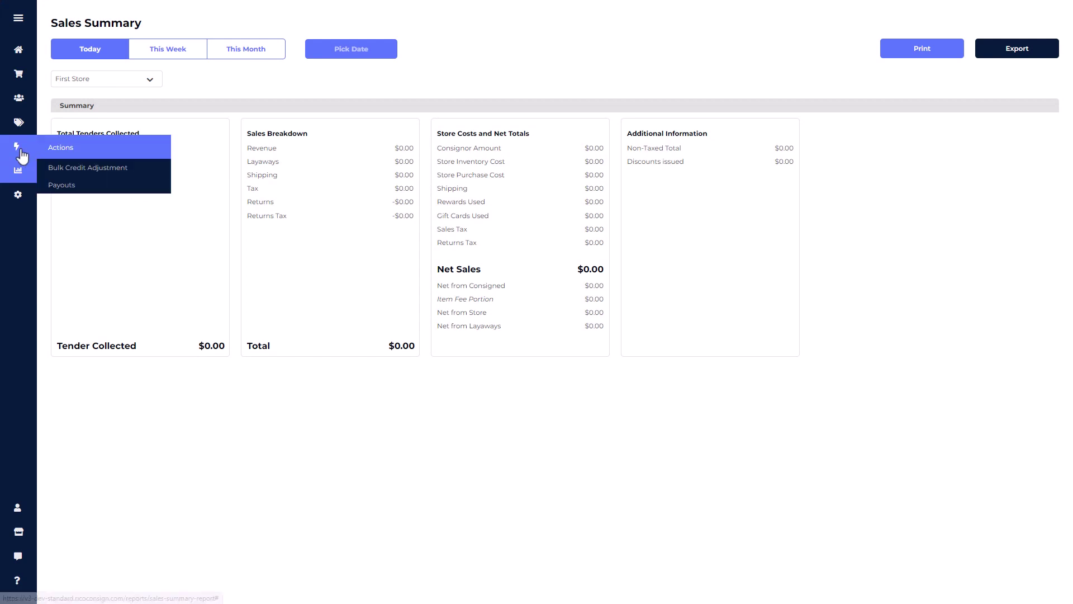
pyautogui.click(56, 186)
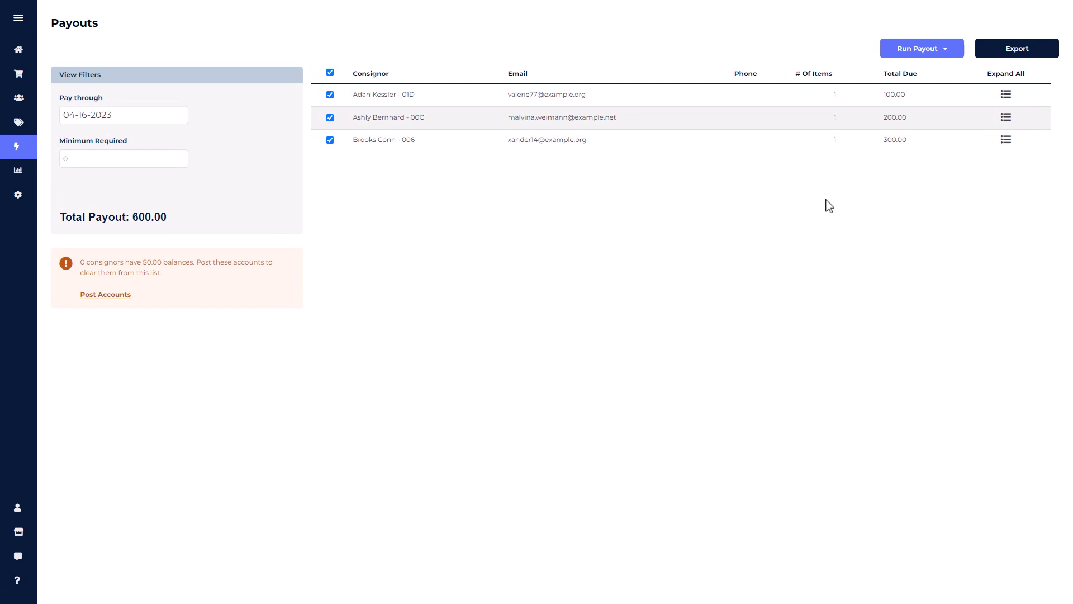
pyautogui.click(950, 55)
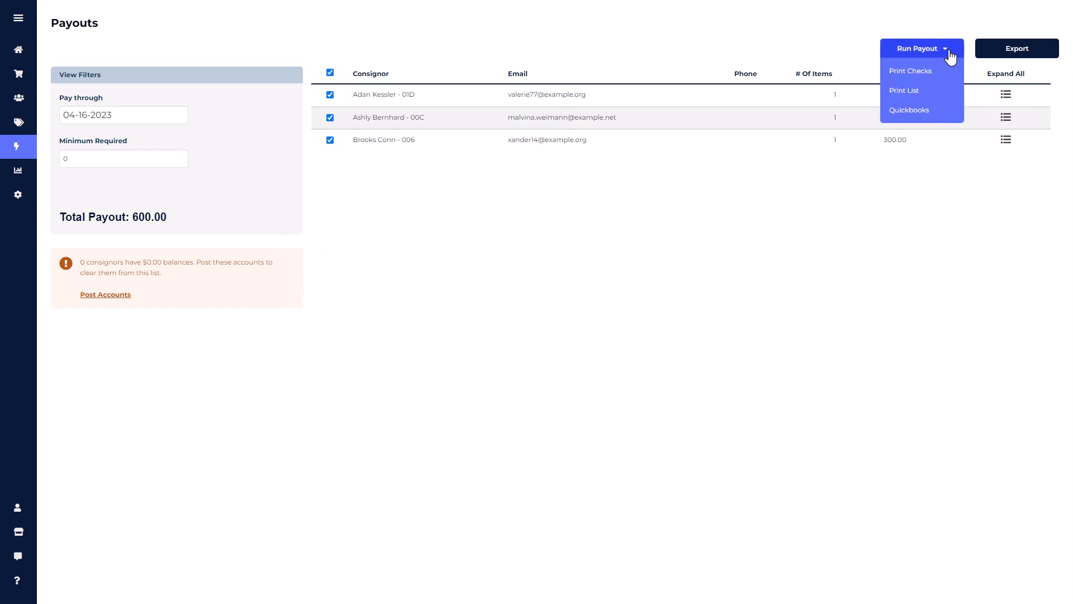
# - Post the 600.00 payout to QuickBooks under the Rico--Consignor Liability expense account
pyautogui.click(925, 111)
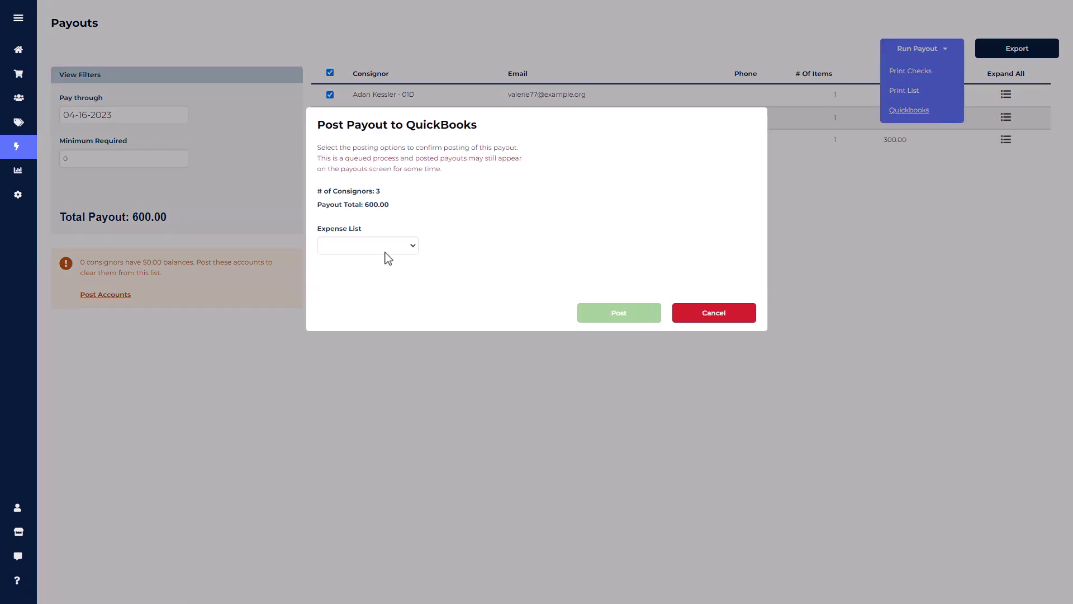
pyautogui.click(412, 246)
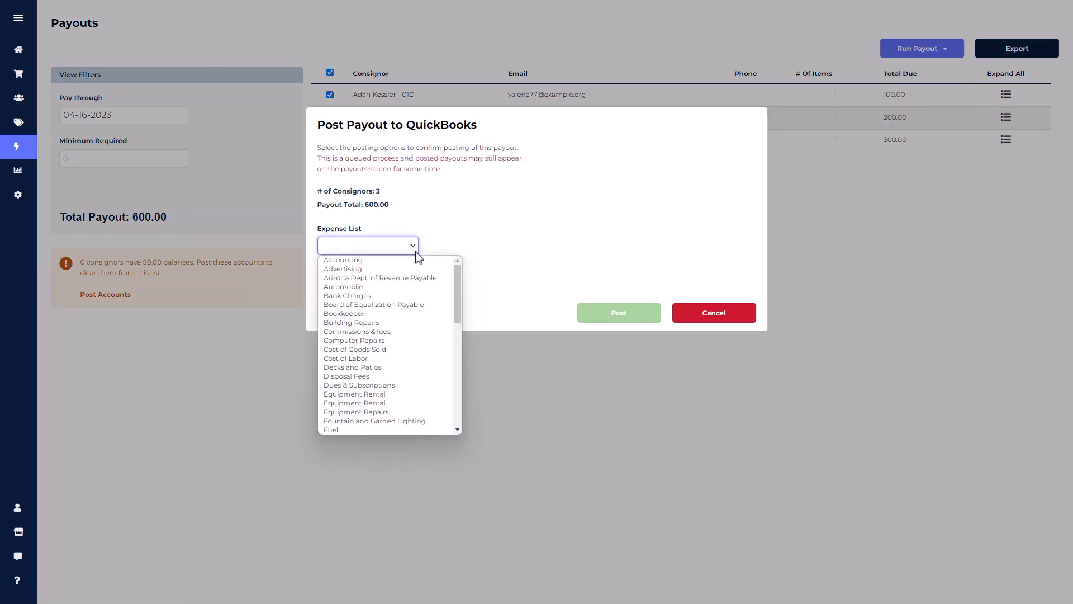
pyautogui.scroll(-10, 400, 307)
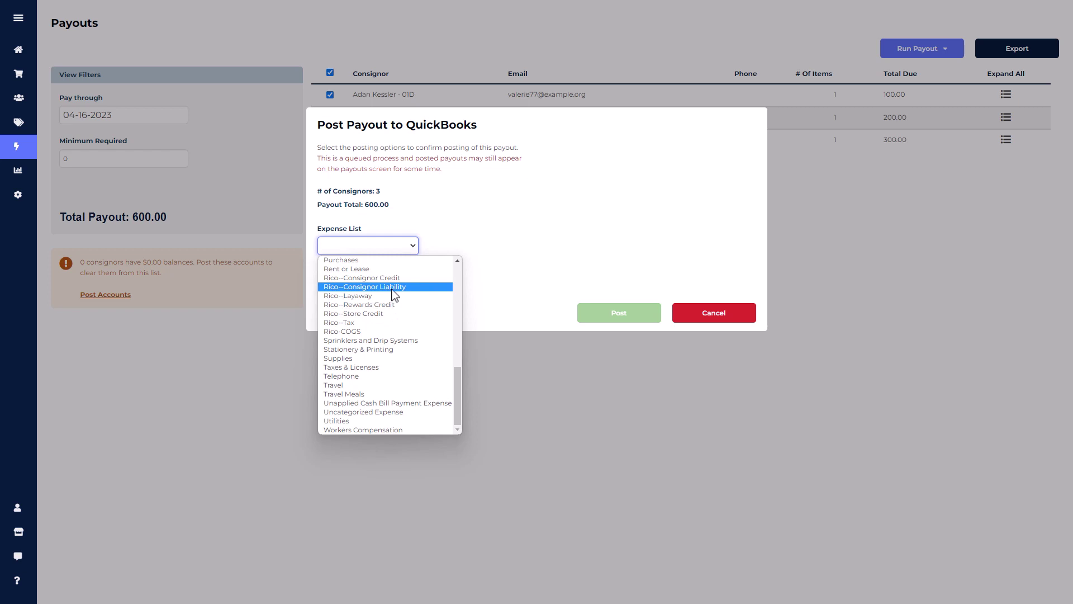
pyautogui.click(395, 287)
pyautogui.click(637, 317)
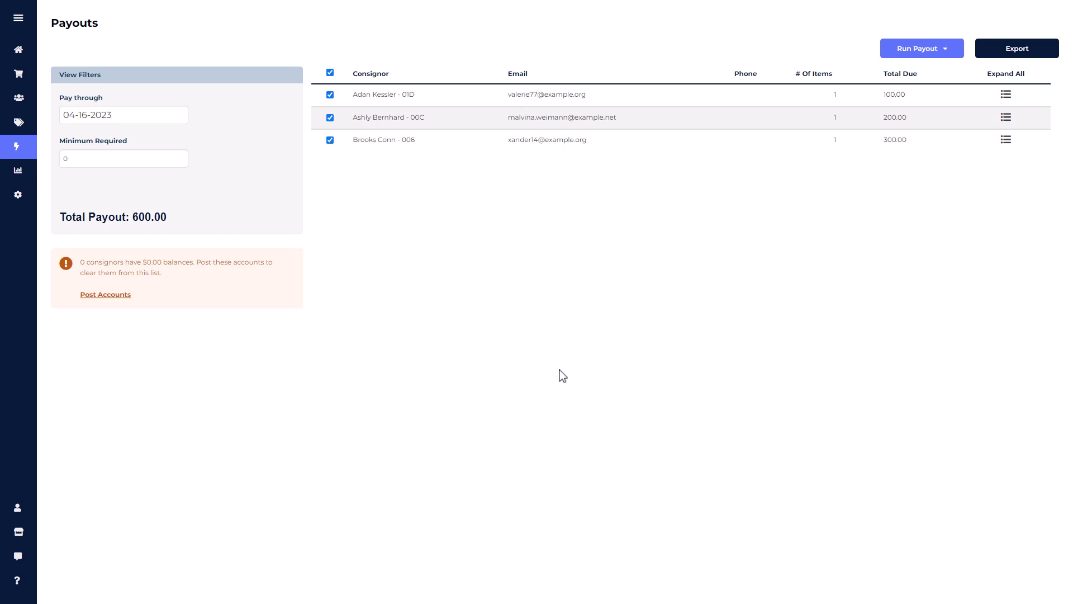
# - Open the vendor with the $600.00 open balance and its two $300.00 bills
pyautogui.click(18, 128)
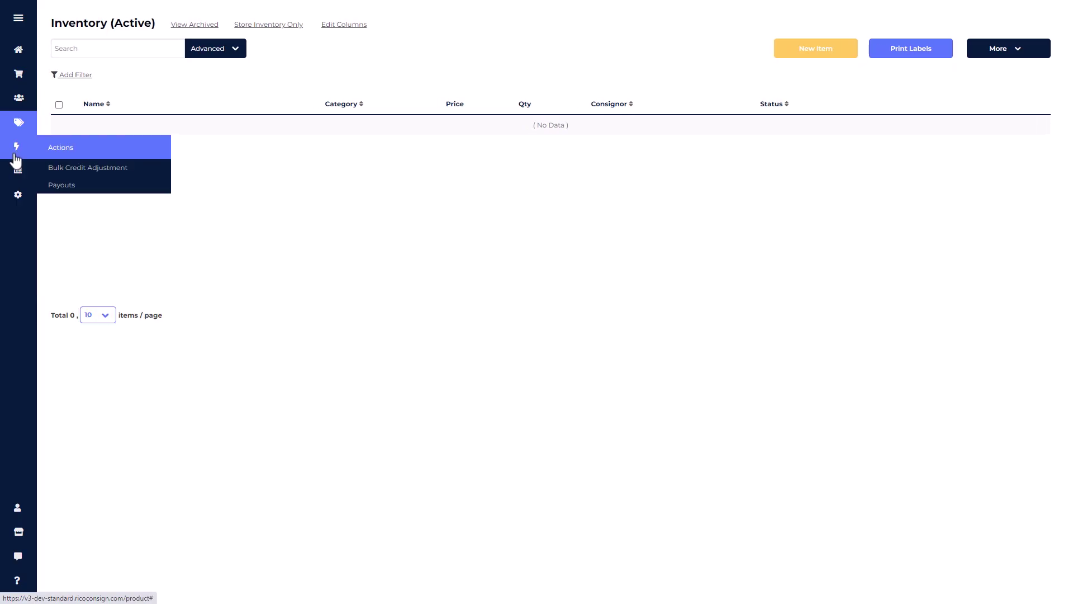
pyautogui.click(65, 184)
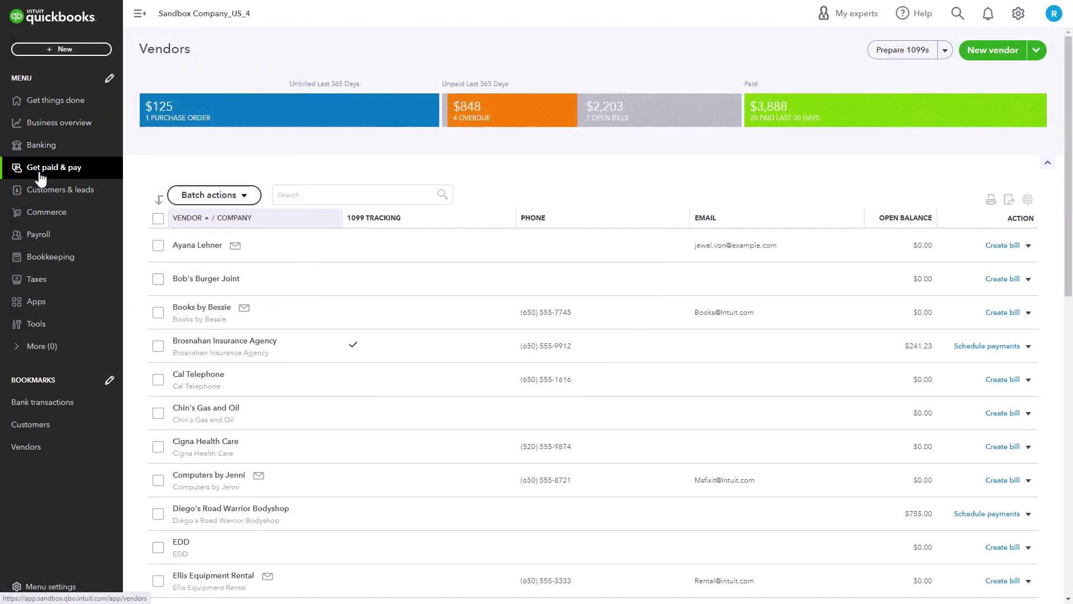
pyautogui.moveTo(40, 177)
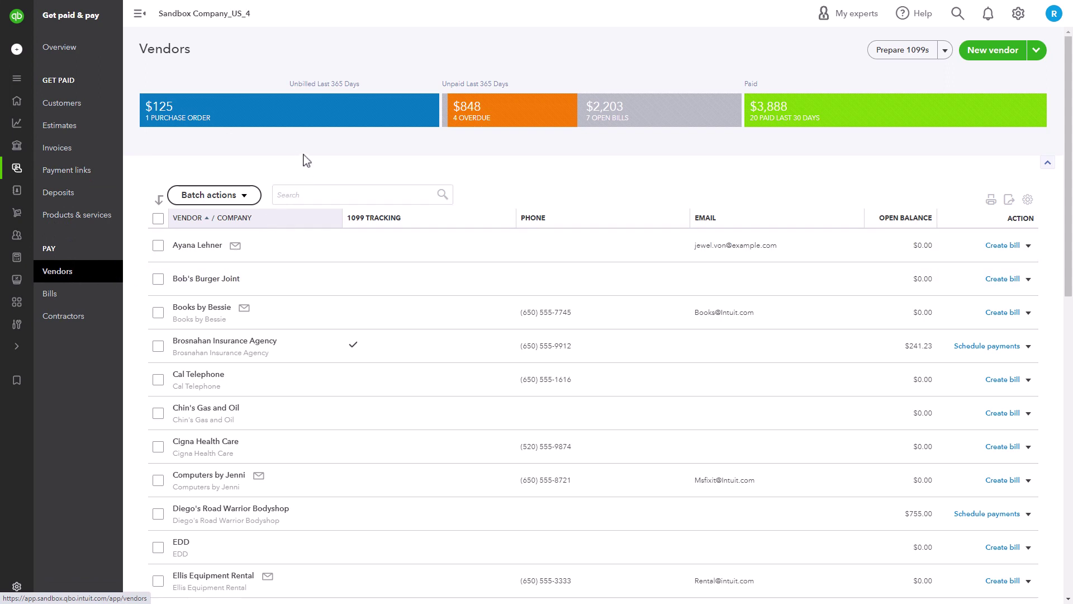
pyautogui.scroll(-6, 305, 161)
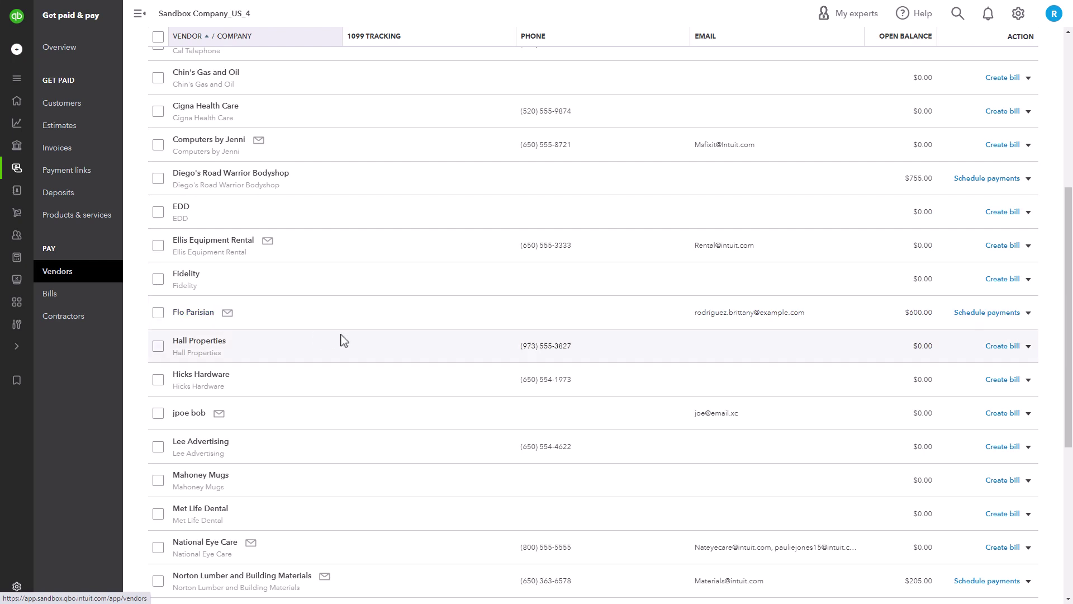
pyautogui.click(927, 313)
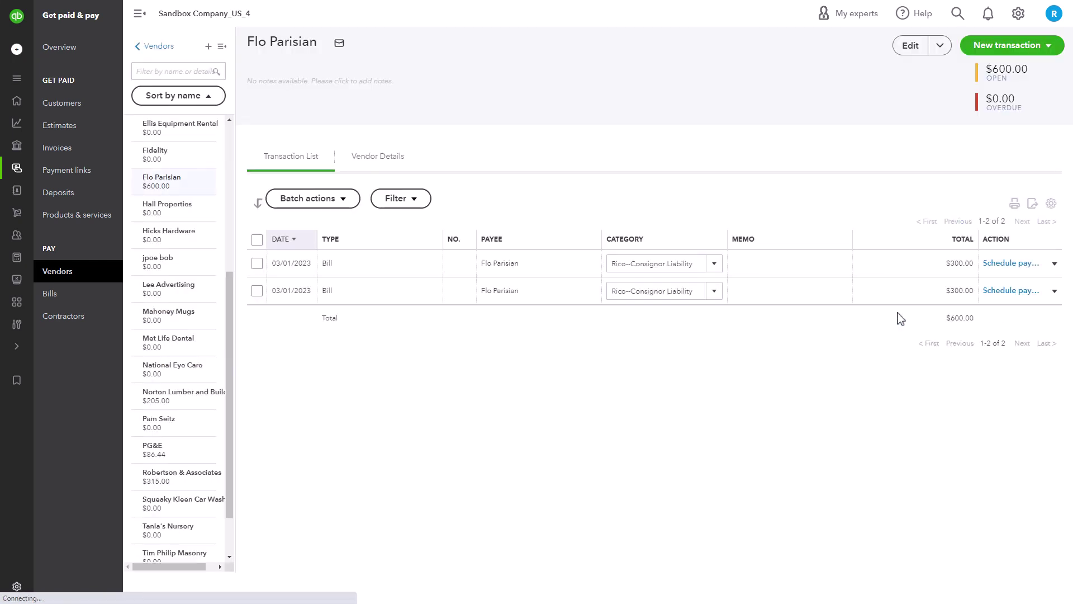
# - View invoice 1038 and its four payments totalling $1,078.95, then close it
pyautogui.click(68, 158)
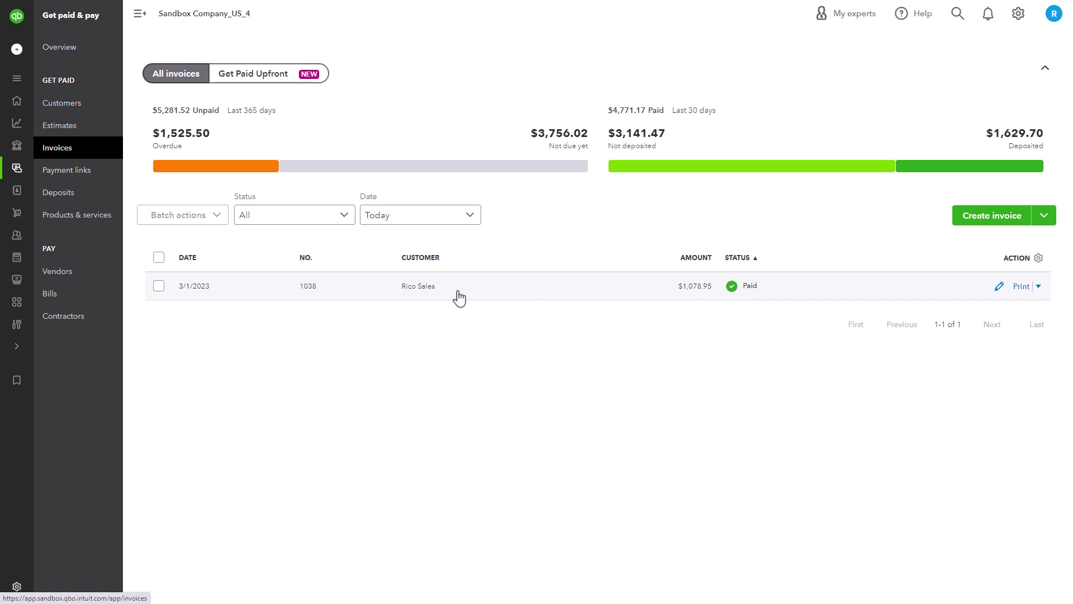
pyautogui.click(1039, 288)
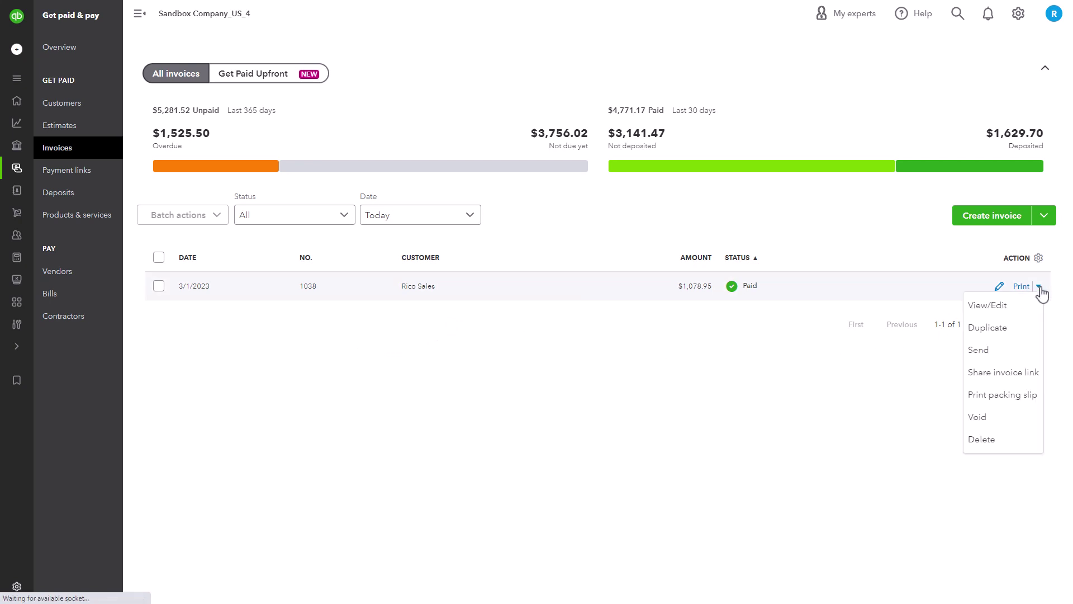
pyautogui.click(989, 308)
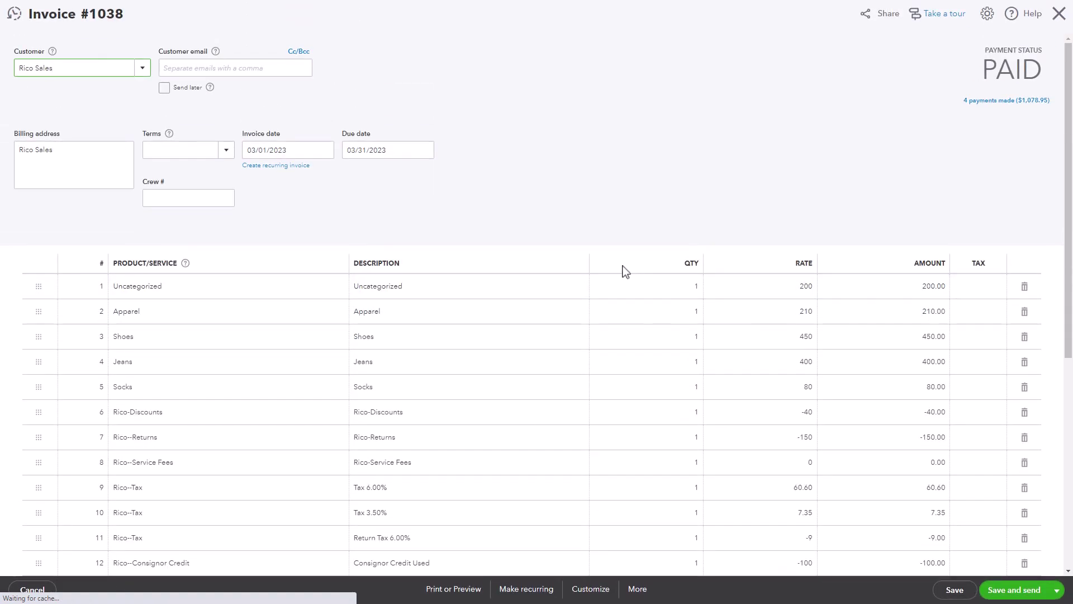
pyautogui.scroll(-6, 327, 424)
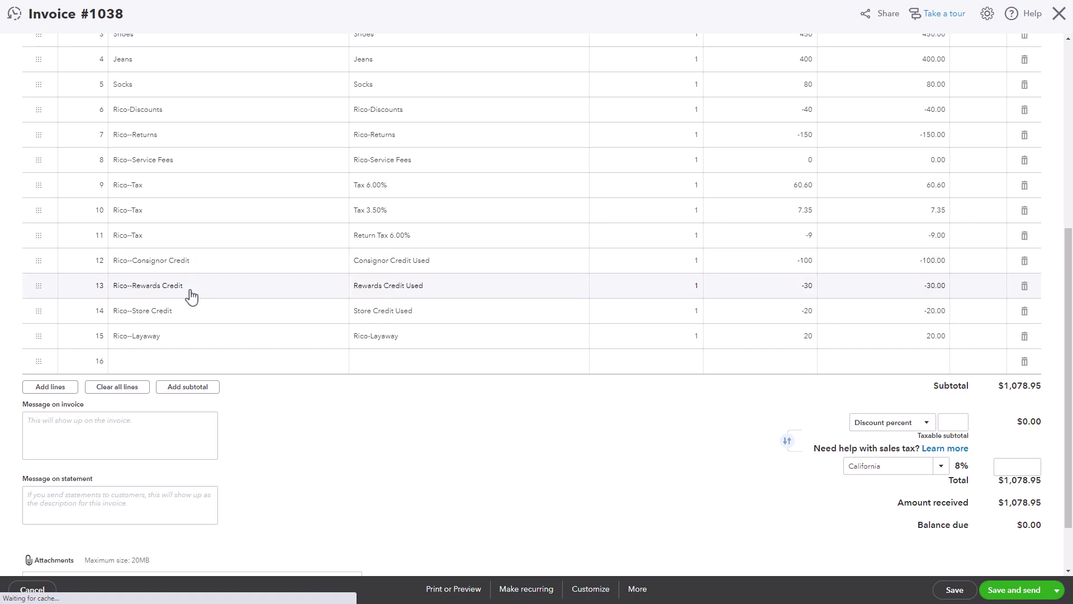
pyautogui.scroll(1, 1007, 141)
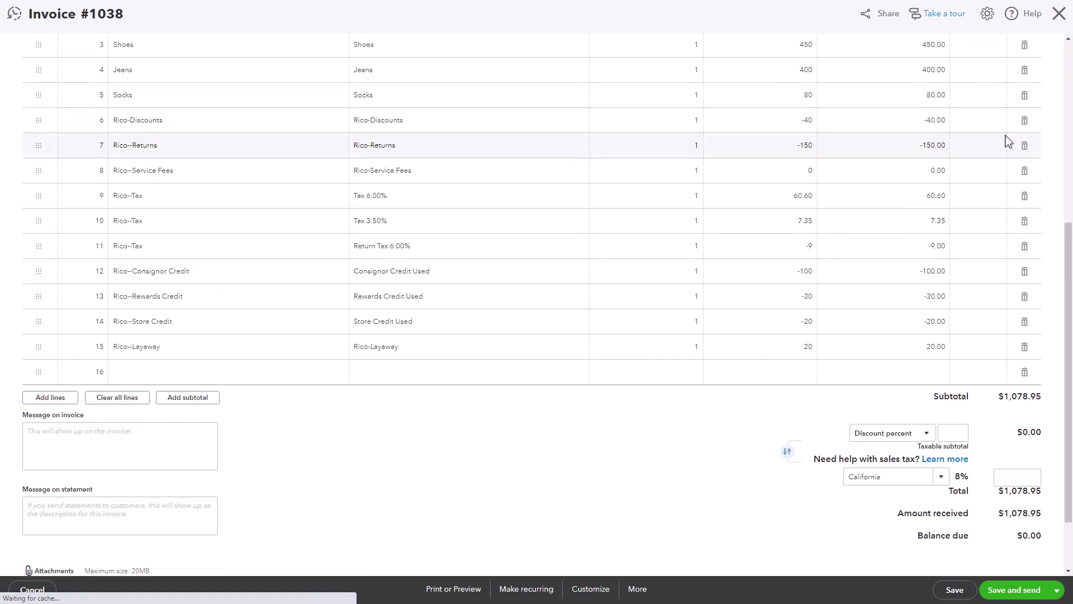
pyautogui.scroll(6, 1004, 140)
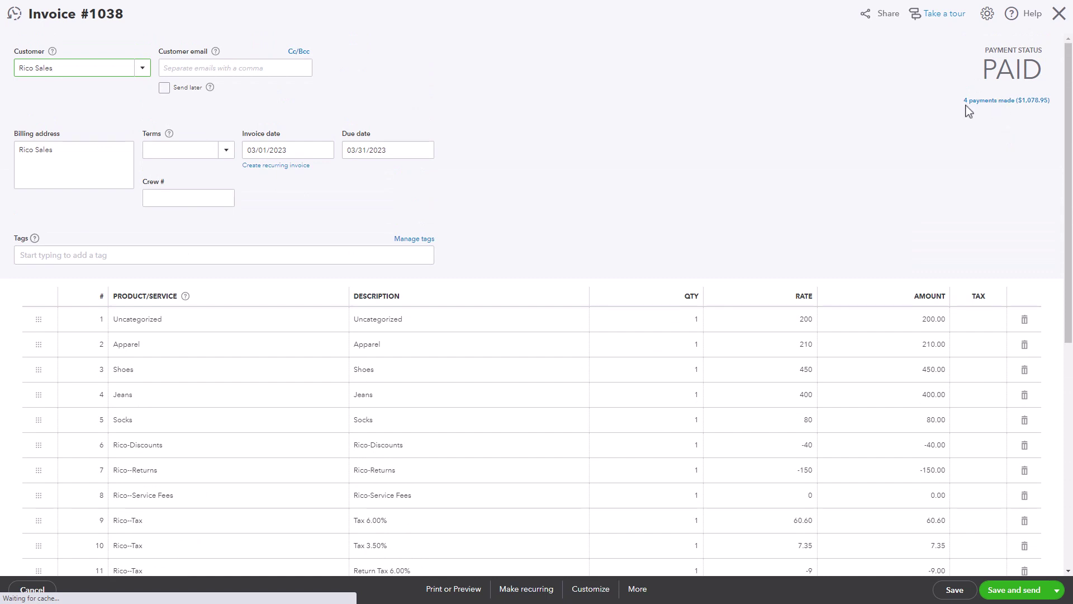
pyautogui.click(1017, 103)
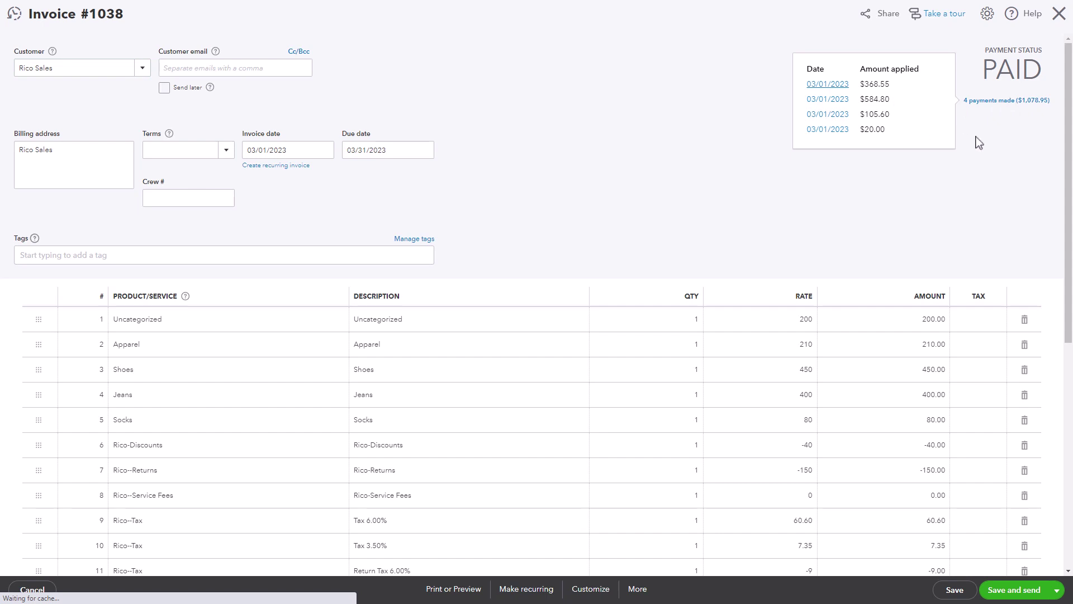
pyautogui.click(1060, 14)
# - Open the Journal report under For my accountant, showing March 1, 2023 entries, in full screen
pyautogui.click(22, 257)
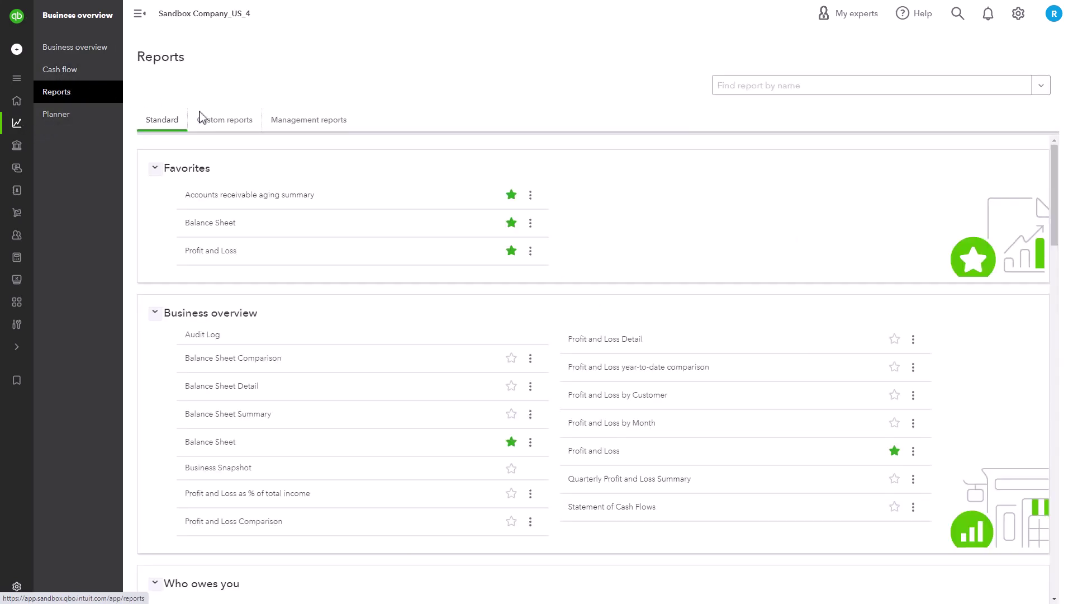
pyautogui.scroll(-15, 258, 235)
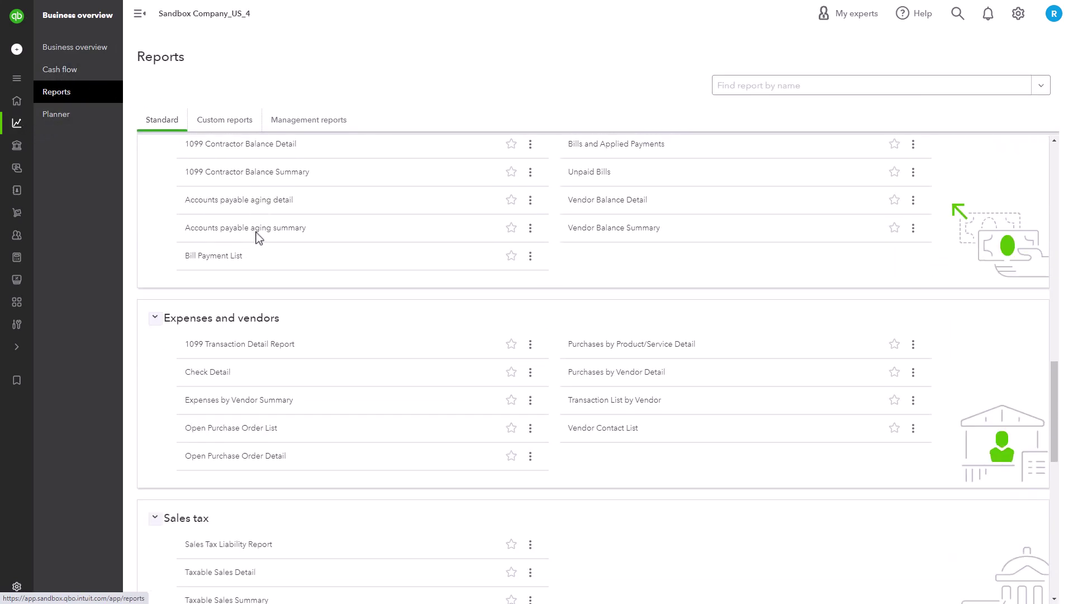
pyautogui.scroll(-6, 258, 235)
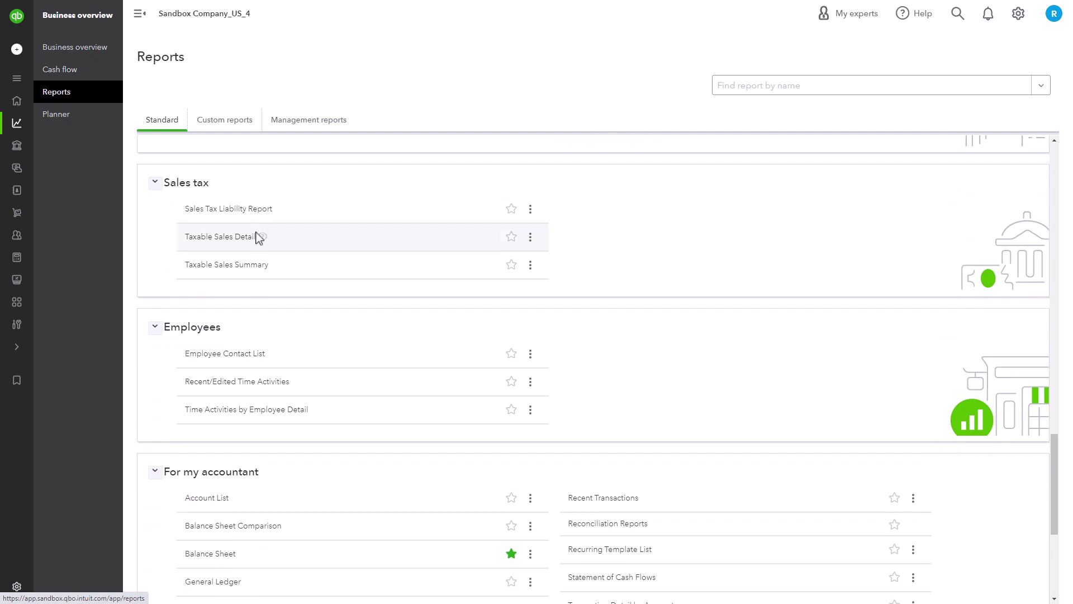
pyautogui.scroll(-4, 259, 235)
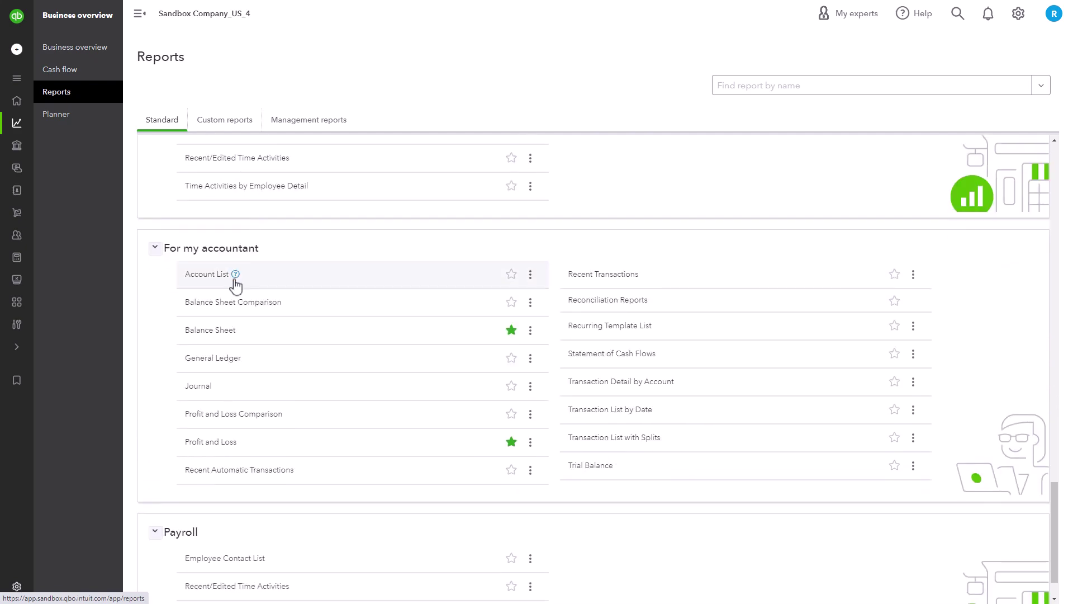
pyautogui.click(206, 392)
pyautogui.press('F11')
pyautogui.press('F11')
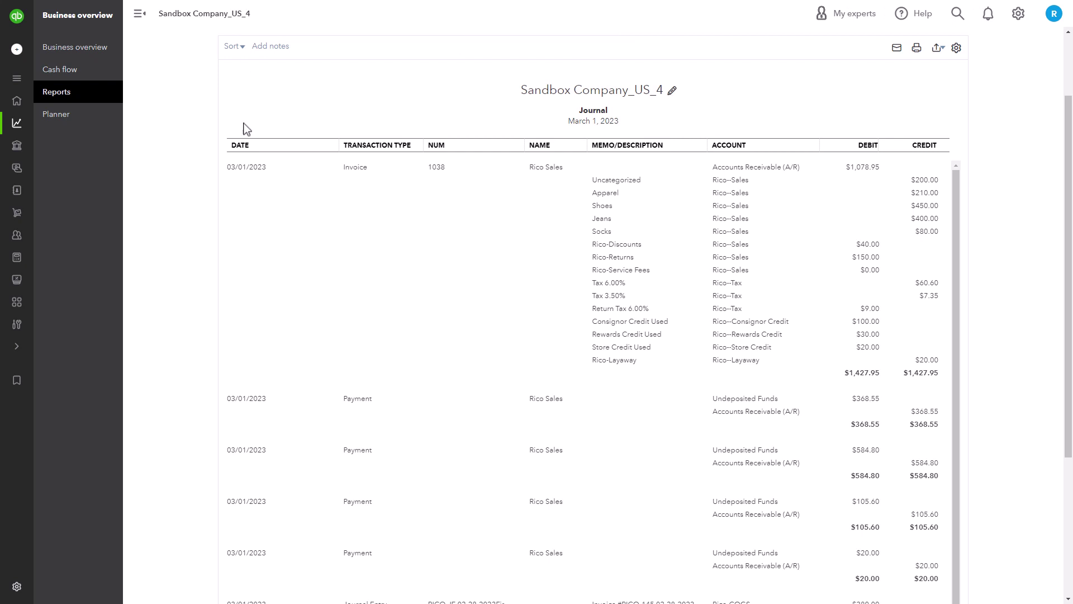
# - Open the $380.00 RICO-JE consignor journal entry listed below invoice 1038's payments
pyautogui.scroll(-5, 188, 174)
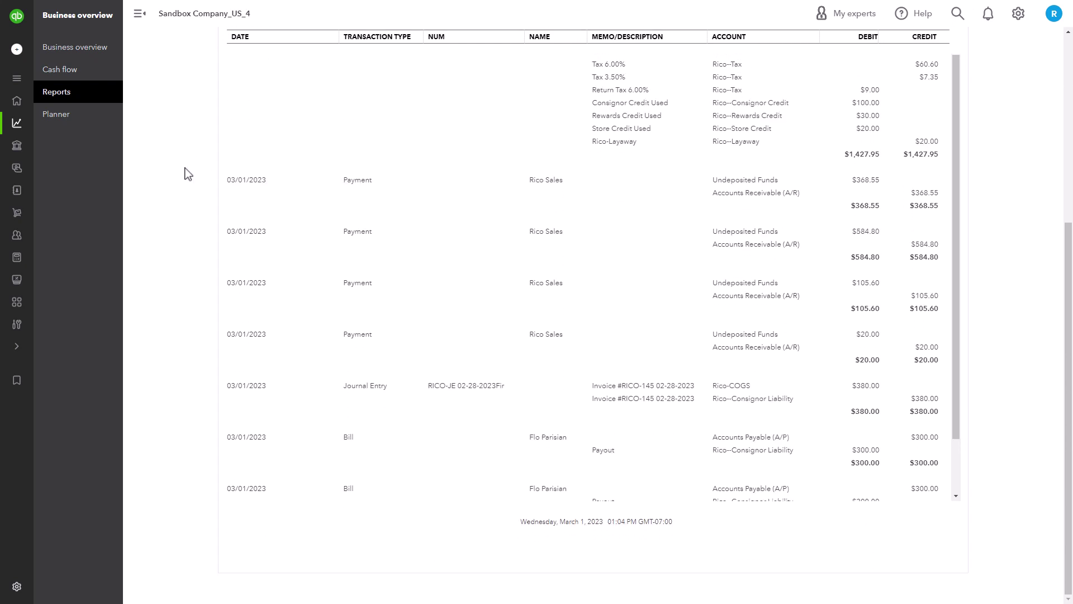
pyautogui.click(360, 390)
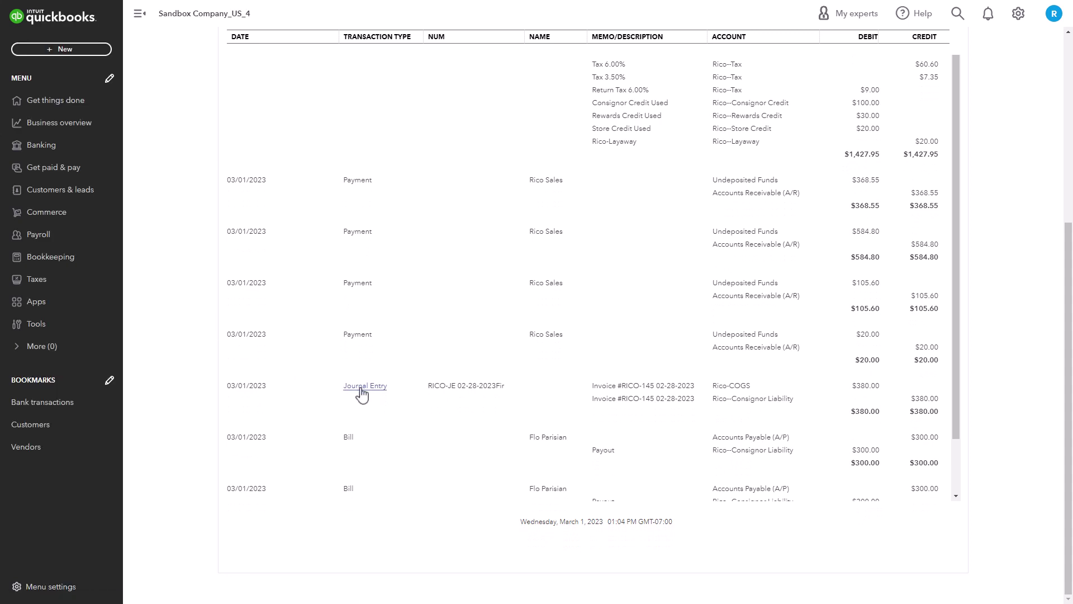